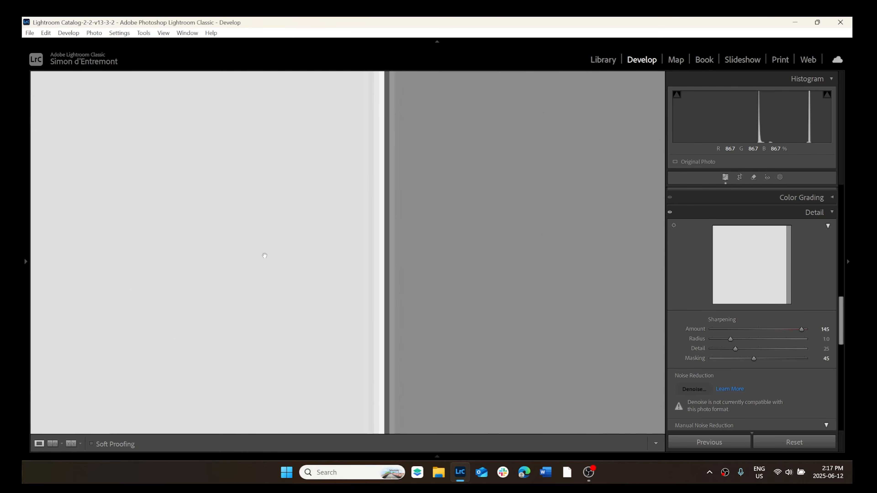
Raise the sharpening Amount to 150 on the light-and-dark grey edge image, then lower it slightly
left_click_drag(768, 332, 789, 330)
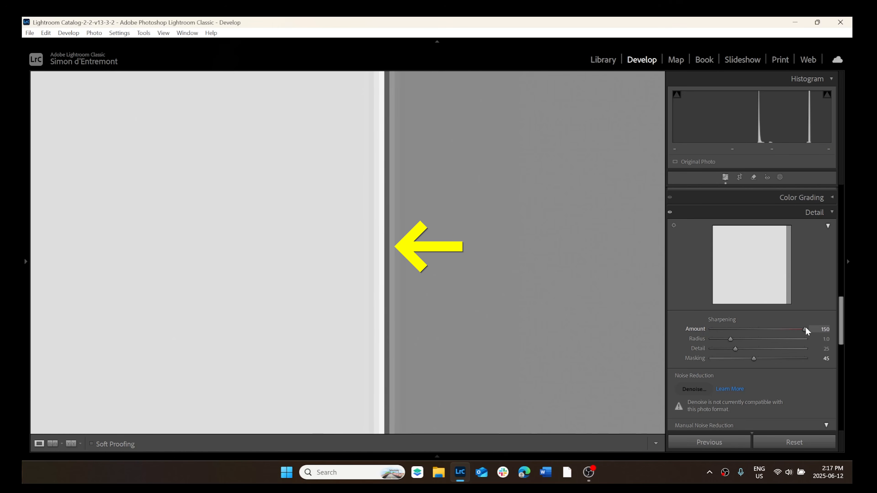
mouse_move(806, 327)
left_mouse_down()
mouse_move(758, 330)
mouse_move(795, 328)
left_mouse_up()
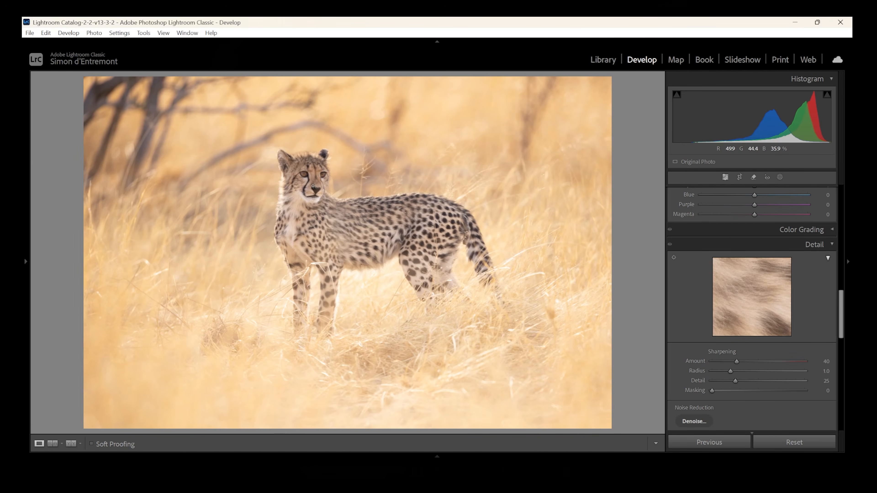
Set the sharpening Amount to 69 on the cheetah photo and compare the whole image with the face up close
left_click(318, 179)
left_click_drag(322, 180, 397, 214)
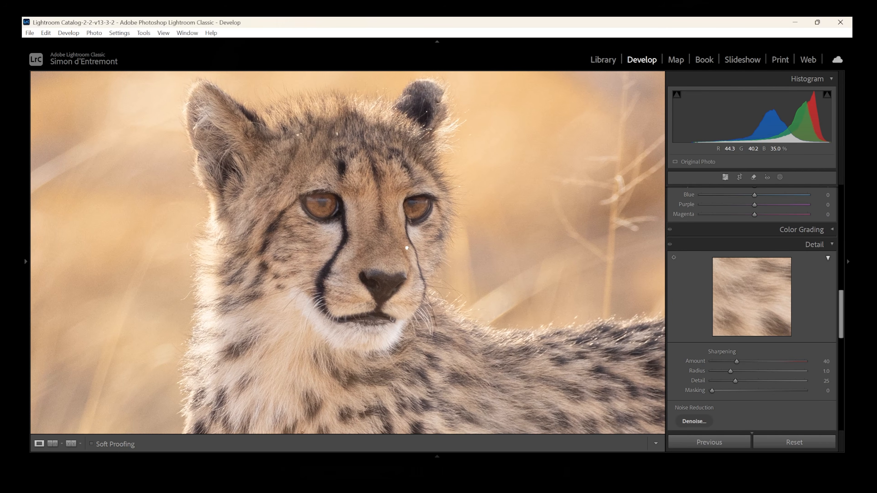
left_click_drag(736, 364, 754, 368)
left_click(284, 187)
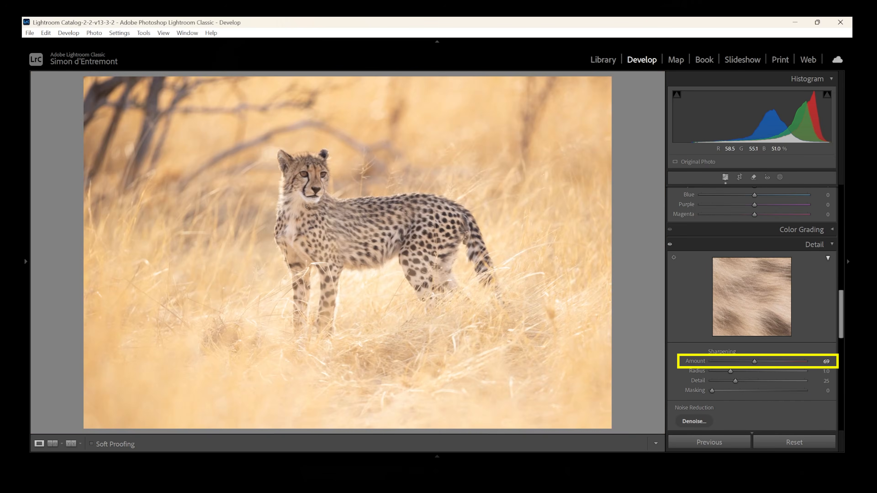
left_click(298, 174)
left_click_drag(365, 183, 360, 229)
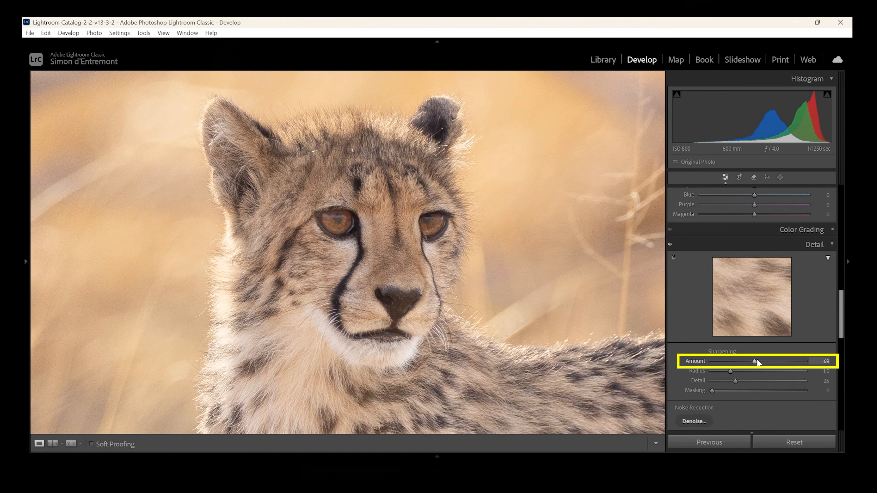
Try oversharpening the cheetah's face by pushing the sharpening Amount to 149, then bringing it down to 133
left_click_drag(770, 365, 784, 371)
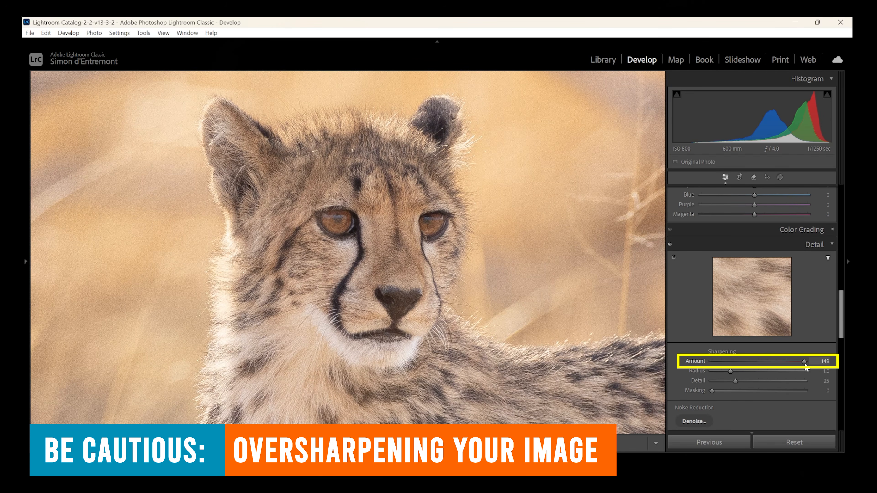
left_click_drag(804, 363, 775, 364)
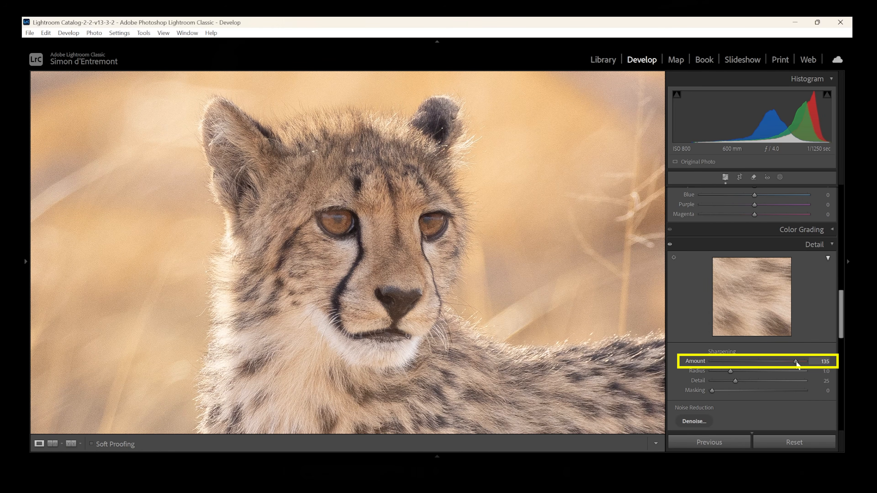
mouse_move(796, 365)
left_mouse_down()
mouse_move(787, 363)
mouse_move(795, 360)
left_mouse_up()
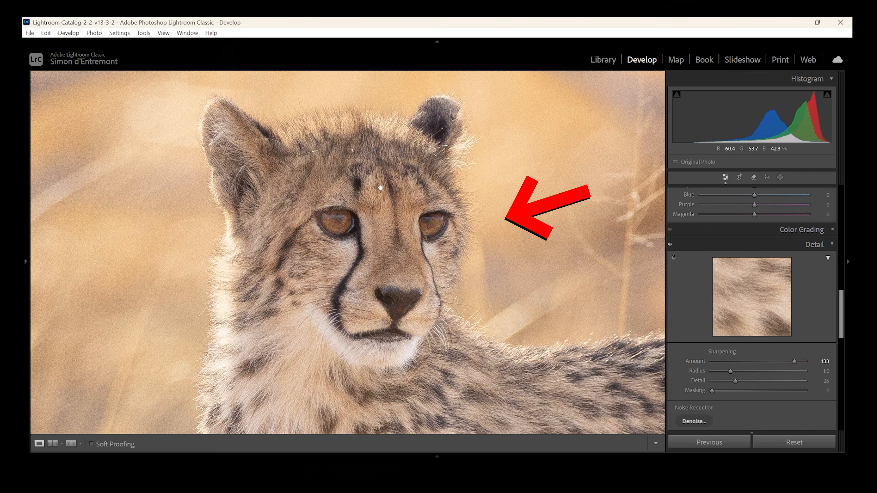
At 400% zoom on the cheetah's eye, try sharpening Amounts of 78 and 0, then set it to 79
left_click(25, 246)
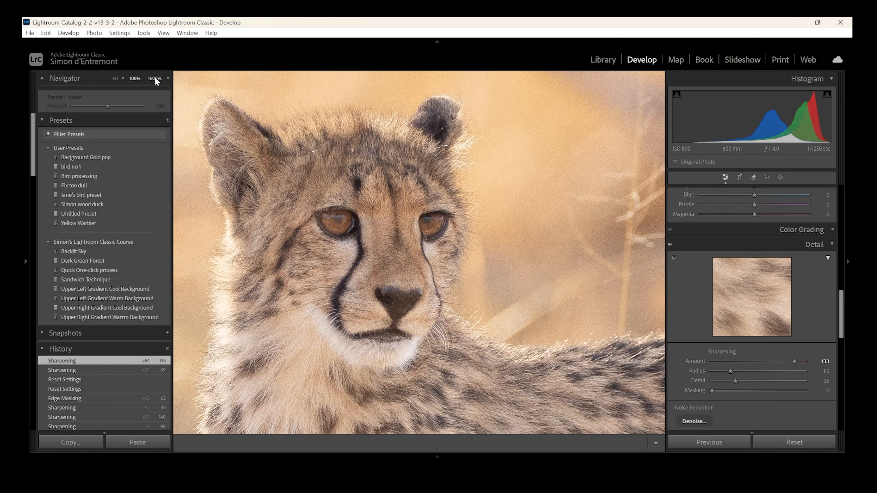
left_click(167, 79)
left_click(138, 201)
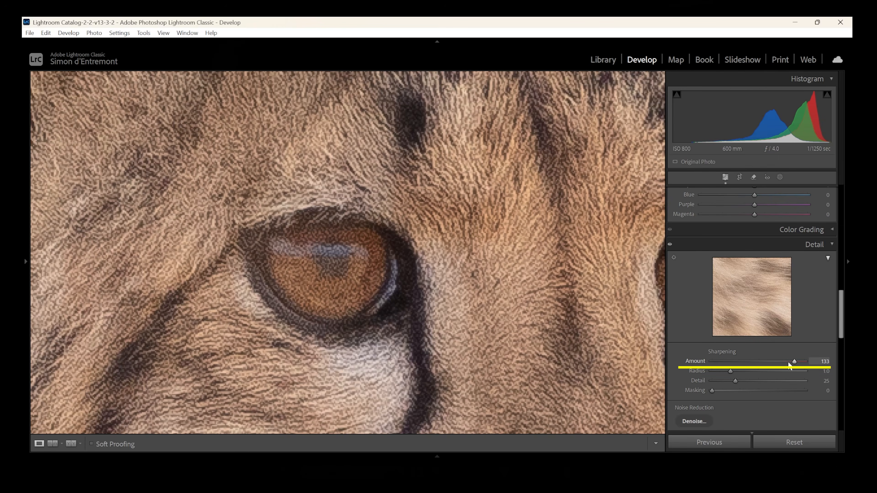
left_click_drag(791, 361, 749, 366)
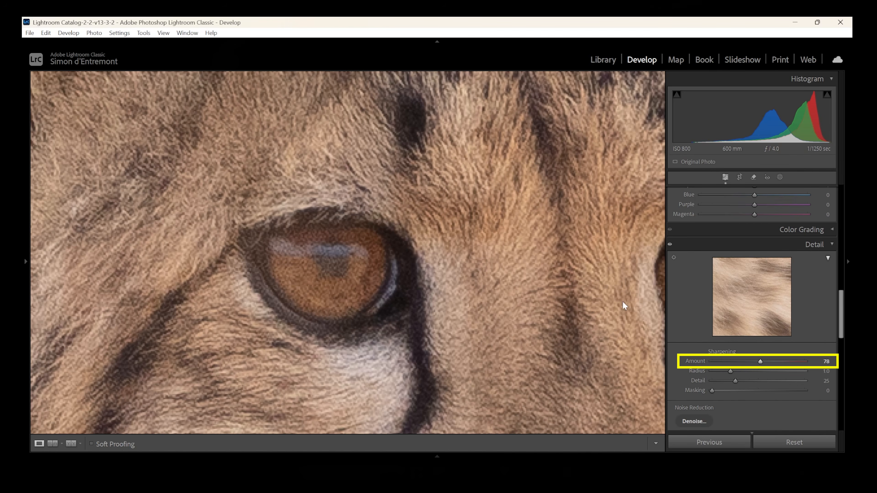
left_click_drag(758, 361, 704, 363)
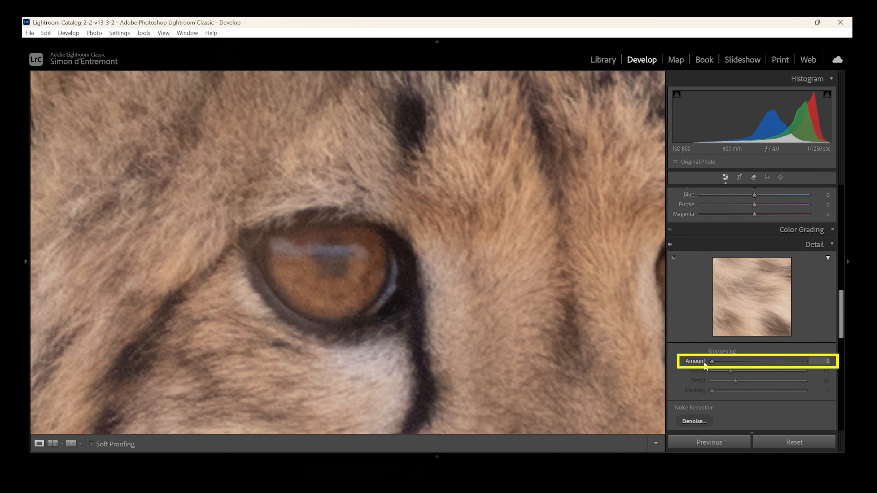
left_click_drag(705, 365, 749, 368)
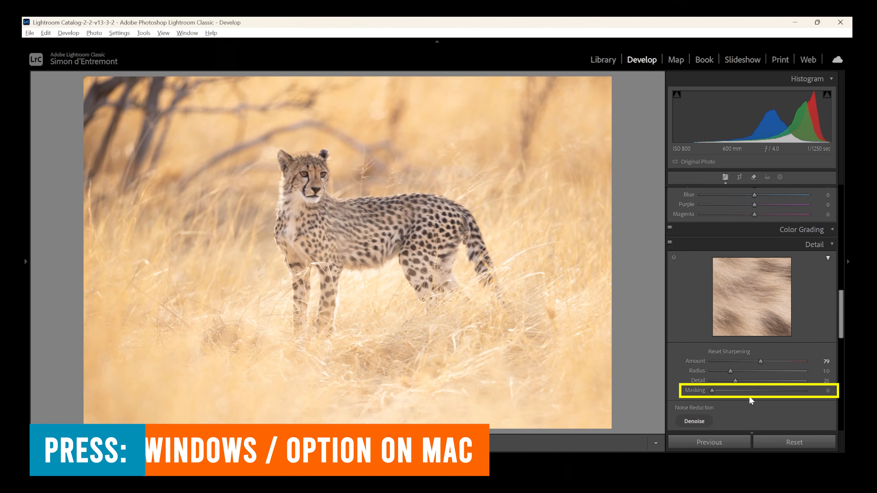
Try sharpening Masking levels of 58, 48 and 26 with the black-and-white mask preview, then set Masking to 62
left_click_drag(712, 391, 759, 391)
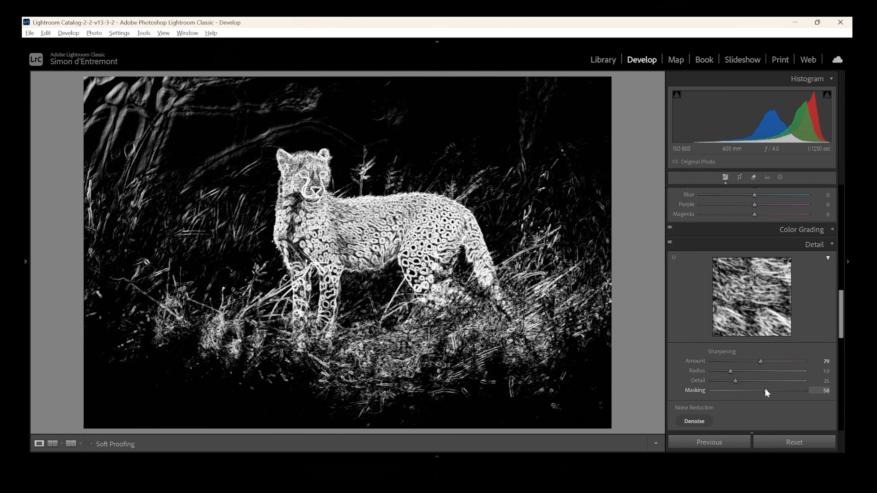
mouse_move(765, 390)
left_mouse_down()
mouse_move(743, 389)
mouse_move(756, 390)
left_mouse_up()
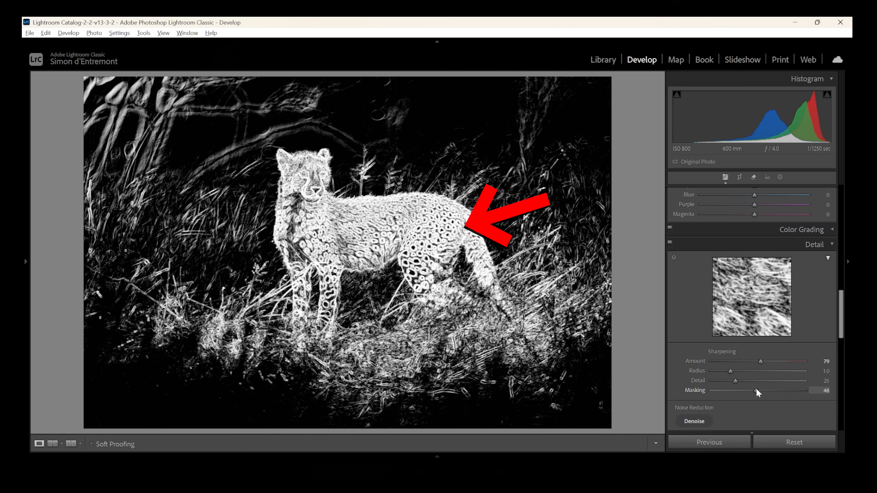
left_click_drag(756, 389, 736, 390)
key("alt")
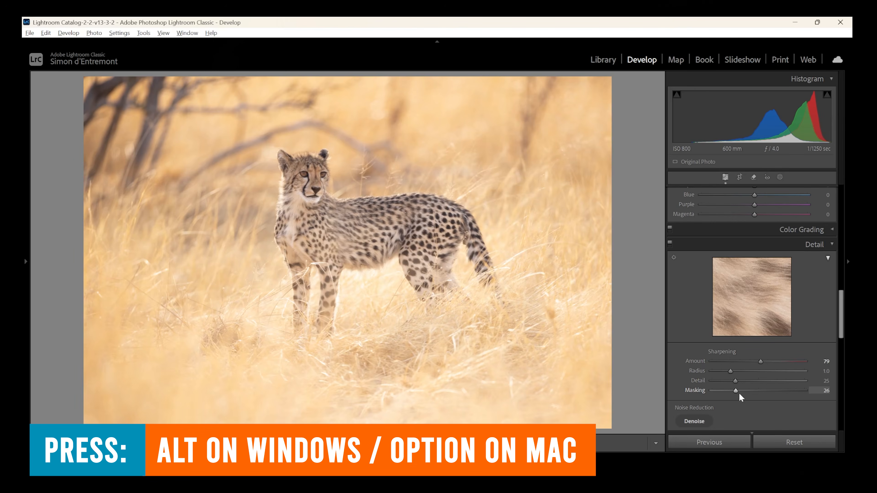
left_click_drag(735, 389, 770, 391)
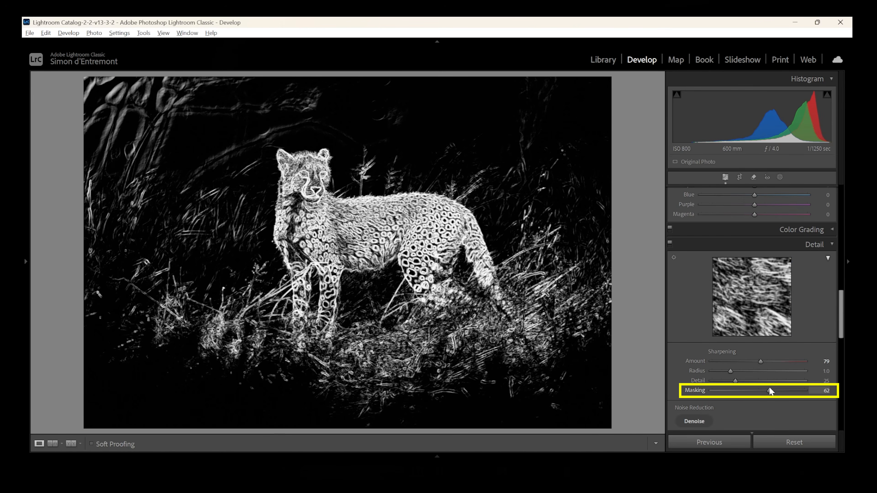
left_click_drag(770, 391, 770, 391)
Try a sharpening Amount of 85 on the cheetah's face, then refine the settings to Masking 61 and Amount 95
left_click_drag(761, 361, 722, 370)
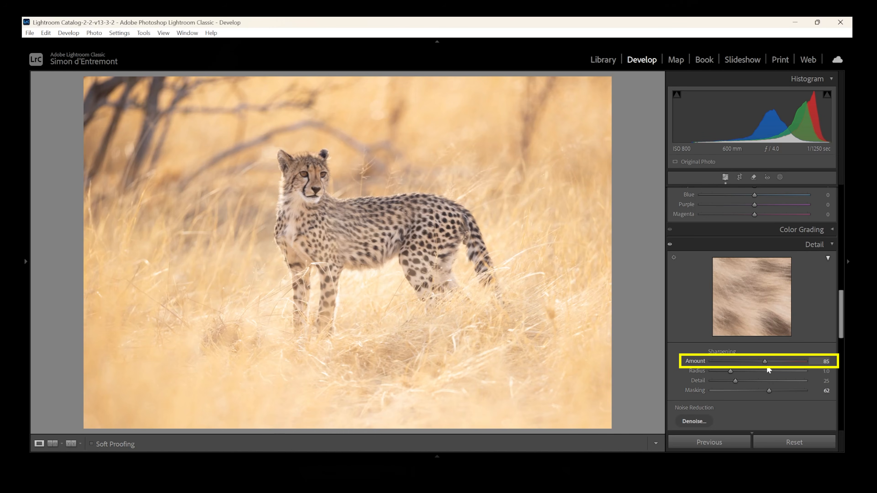
left_click(309, 178)
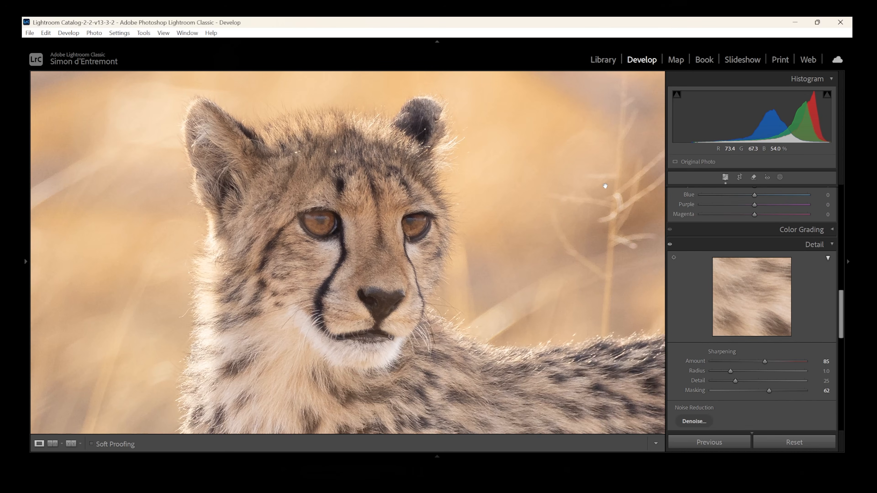
left_click_drag(456, 191, 419, 200)
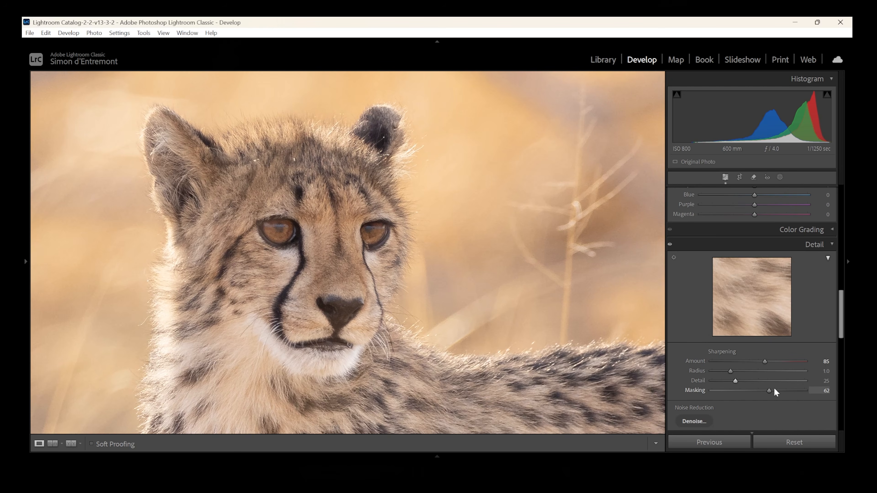
left_click_drag(768, 390, 768, 391)
mouse_move(764, 360)
left_mouse_down()
mouse_move(731, 361)
mouse_move(770, 360)
left_mouse_up()
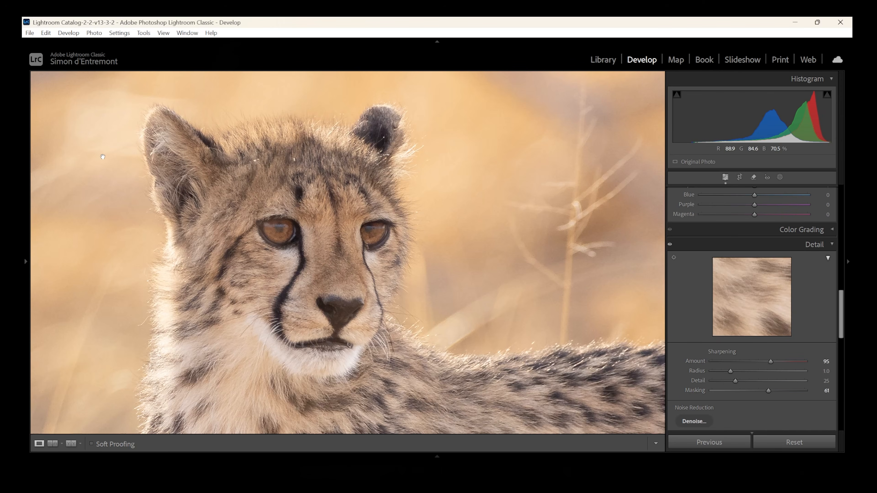
At 400% zoom on the eye and nearby background, set Masking to 0 and try sharpening Amount 115 before setting it to 110
left_click(25, 259)
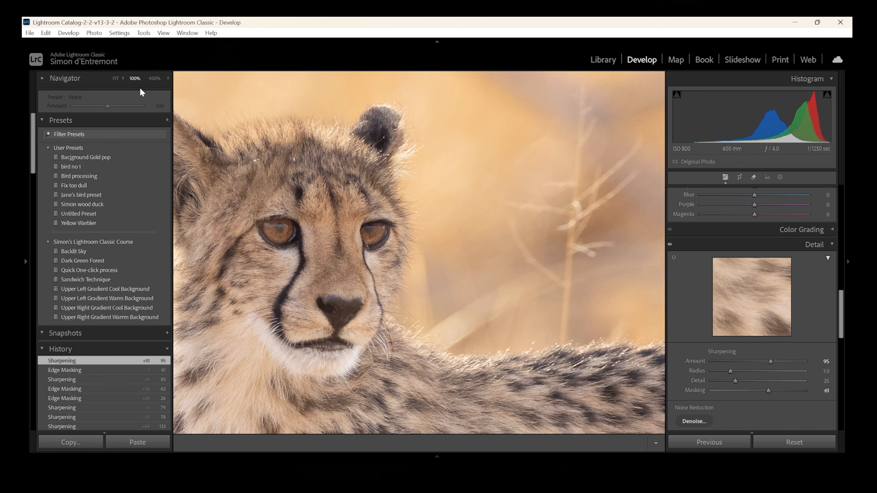
left_click(167, 79)
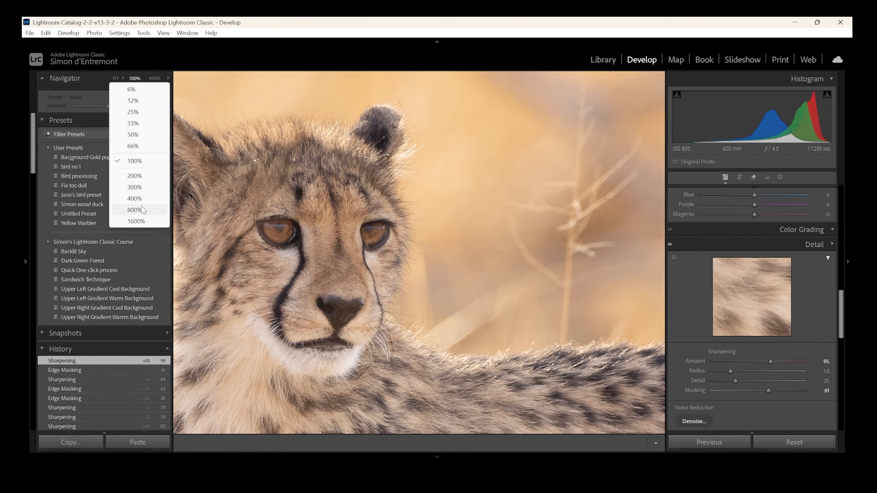
left_click(140, 200)
left_click_drag(214, 177, 347, 287)
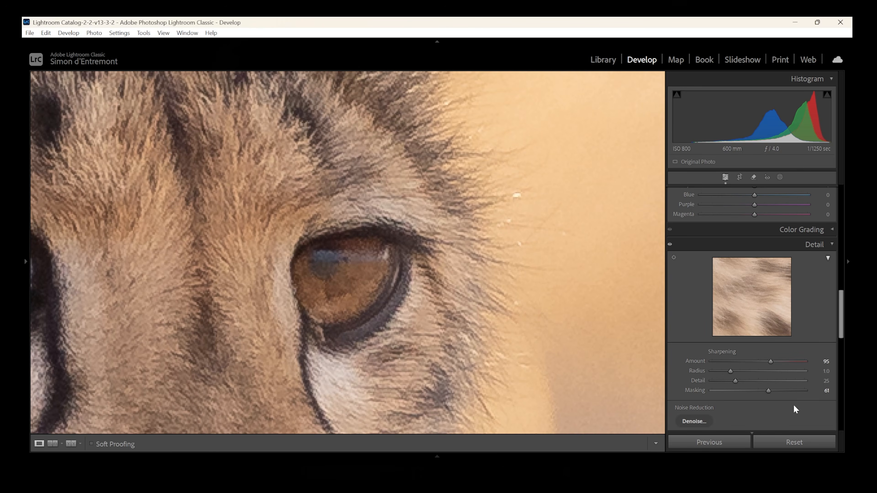
left_click_drag(767, 390, 713, 391)
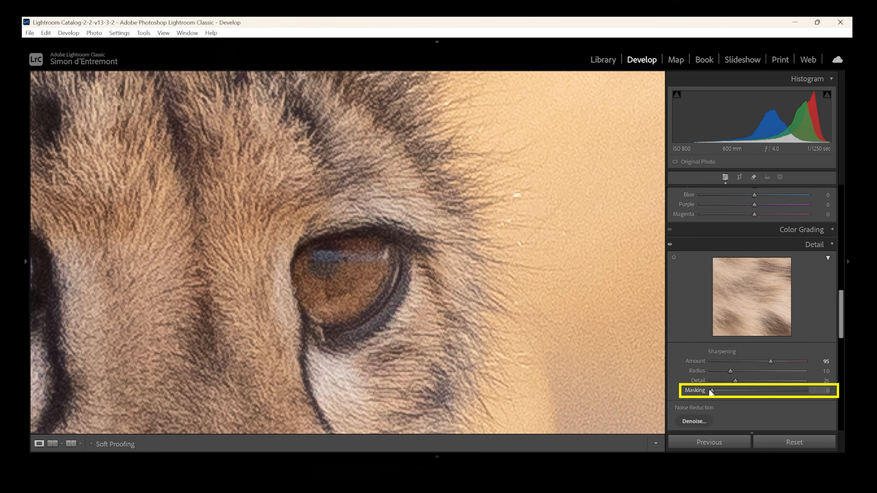
left_click_drag(771, 361, 783, 362)
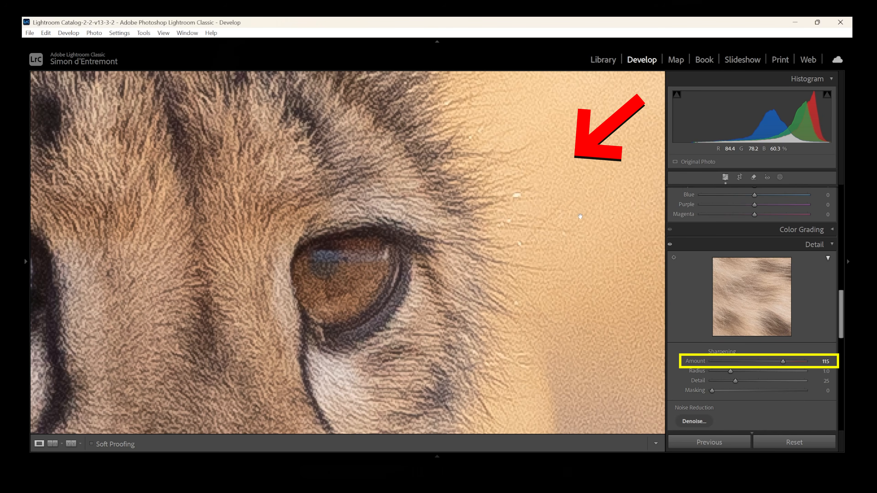
left_click_drag(579, 217, 497, 192)
left_click_drag(782, 362, 758, 363)
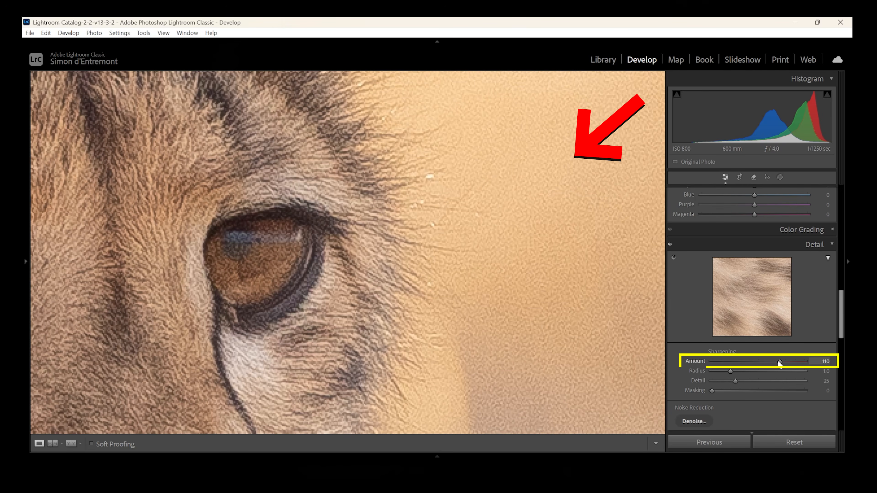
Raise the sharpening Masking to 49 and inspect the fur edge and smooth background beside the cheetah's eye
left_click(713, 391, "alt")
left_click_drag(712, 392, 736, 392)
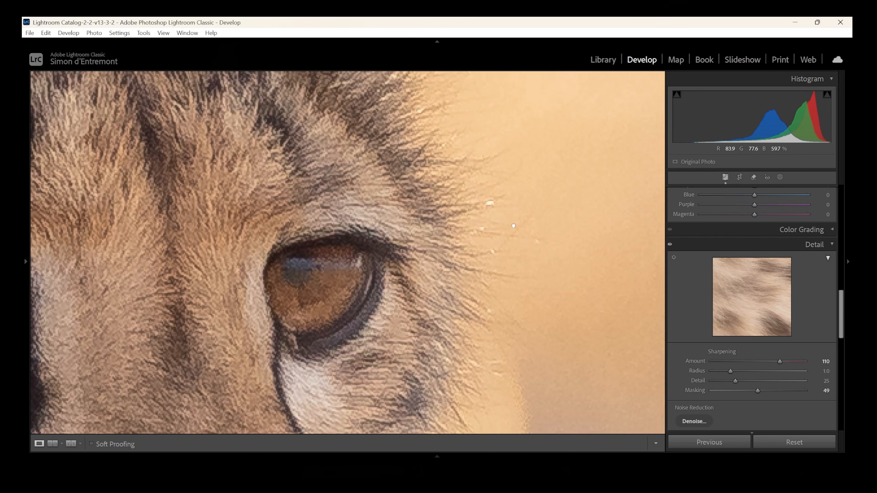
left_click_drag(513, 226, 507, 195)
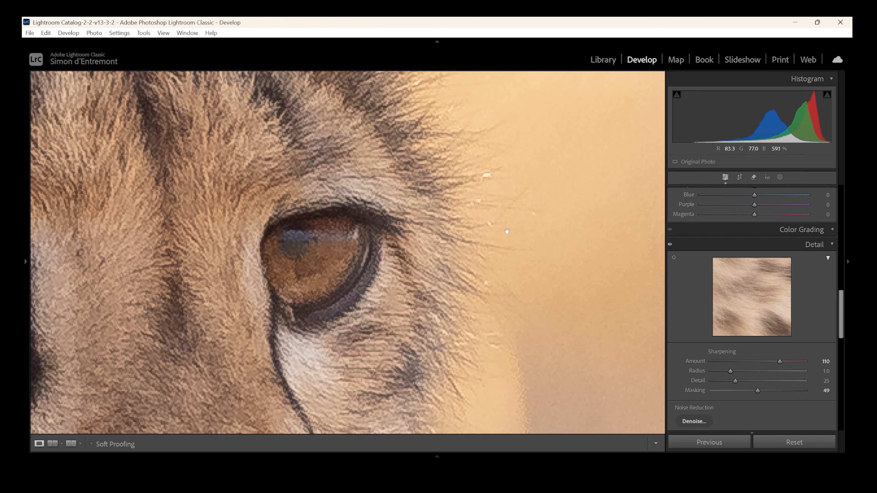
left_click_drag(507, 231, 468, 218)
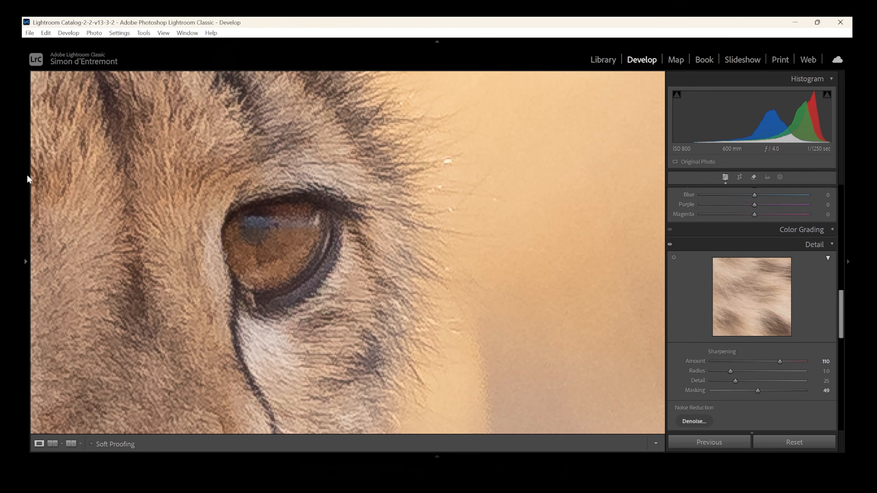
View the cheetah's face at 200%, set the sharpening Masking to 52 and fine-tune the Amount slightly
mouse_move(27, 179)
left_click(168, 79)
left_click(146, 176)
left_click_drag(392, 196, 367, 186)
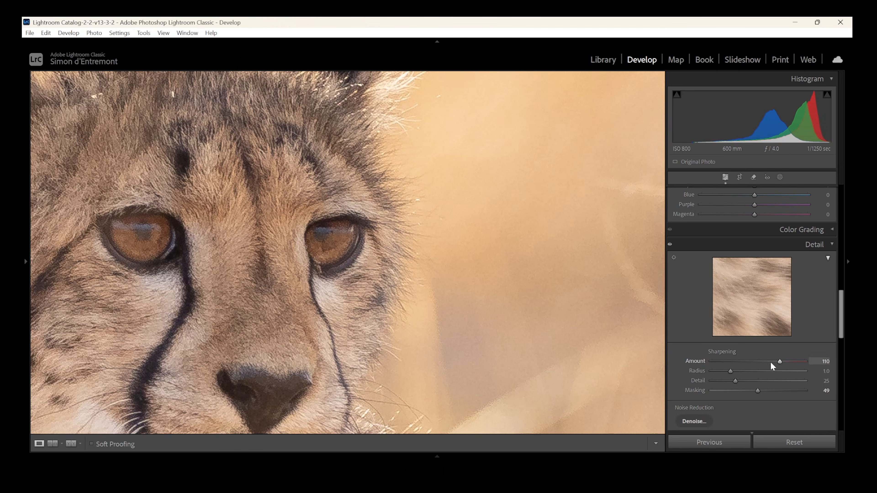
mouse_move(756, 391)
left_mouse_down()
mouse_move(738, 391)
mouse_move(759, 392)
left_mouse_up()
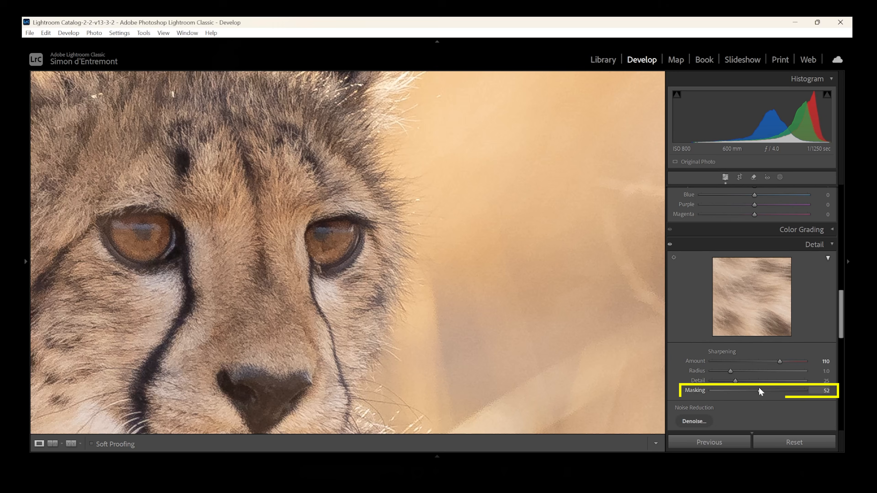
mouse_move(781, 364)
left_mouse_down()
mouse_move(755, 365)
mouse_move(778, 365)
left_mouse_up()
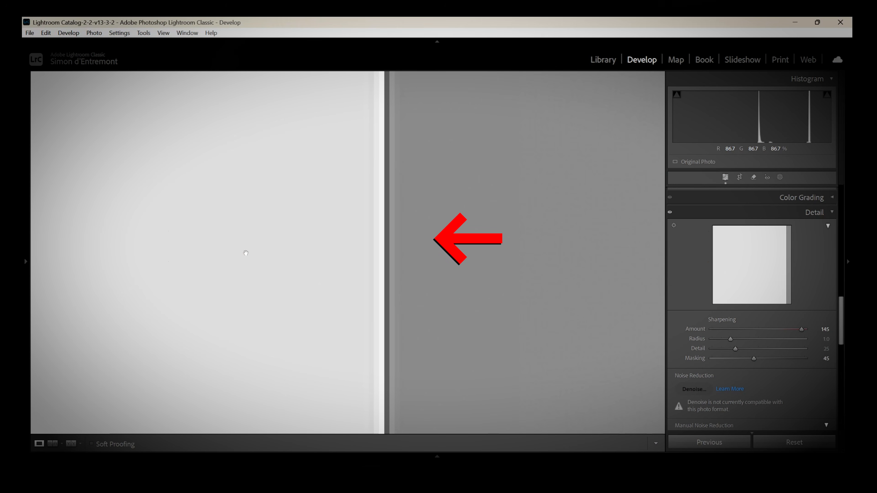
Set the sharpening Amount to 145 on the grey-tone edge image to exaggerate the contrast along the edge
left_click(727, 328)
left_click_drag(728, 333, 800, 331)
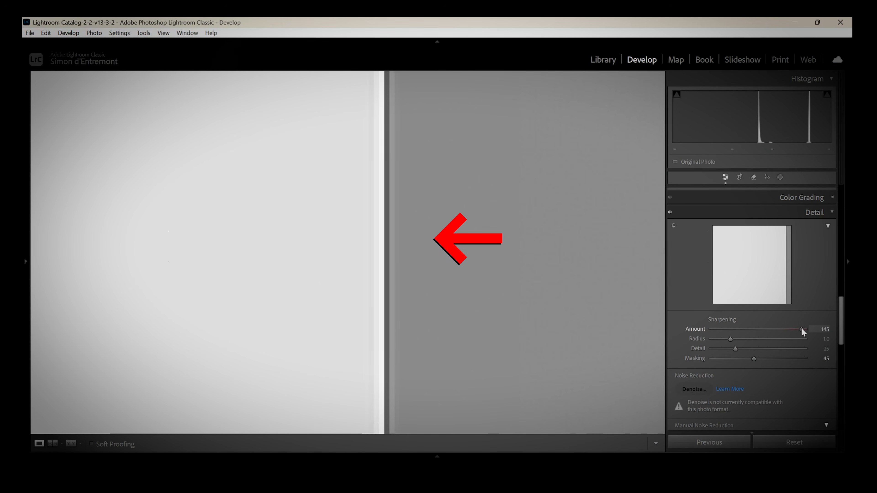
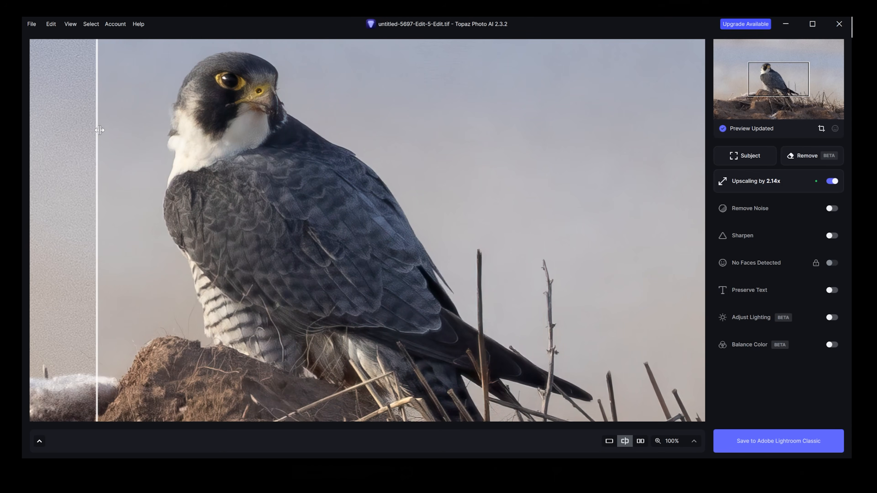
In Topaz Photo AI, compare the original and 2.14x upscaled falcon, examining the noise in the background and the feather detail
left_click_drag(281, 131, 369, 200)
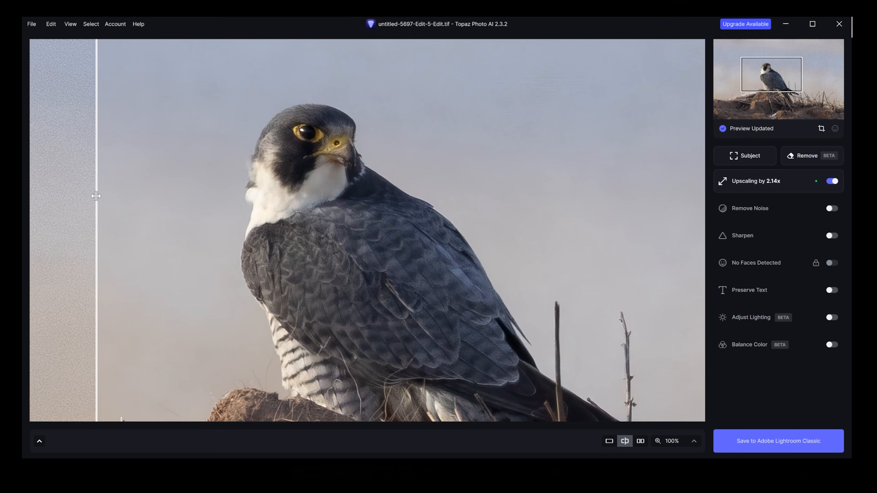
left_click_drag(96, 195, 178, 180)
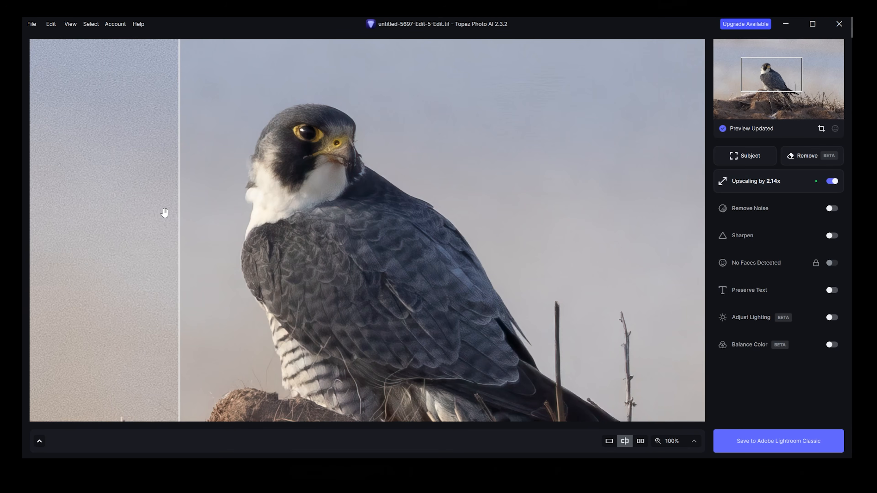
left_click_drag(181, 214, 106, 167)
left_click_drag(359, 213, 404, 209)
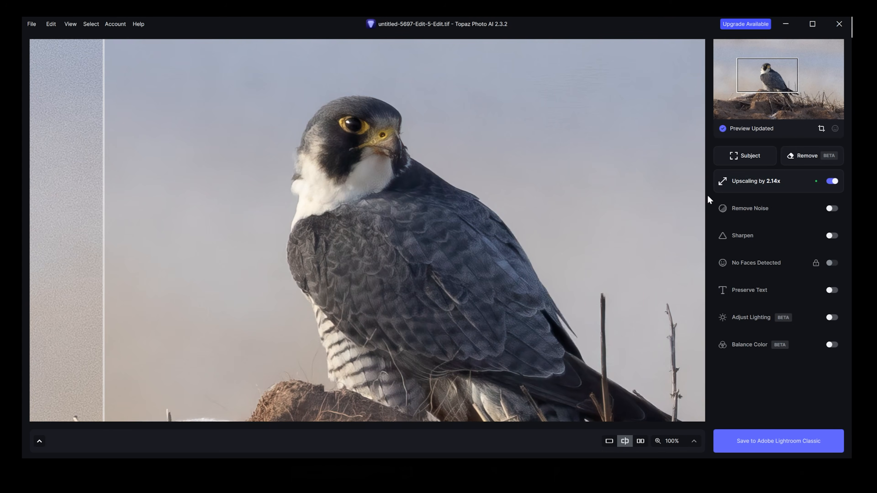
left_click_drag(104, 202, 206, 188)
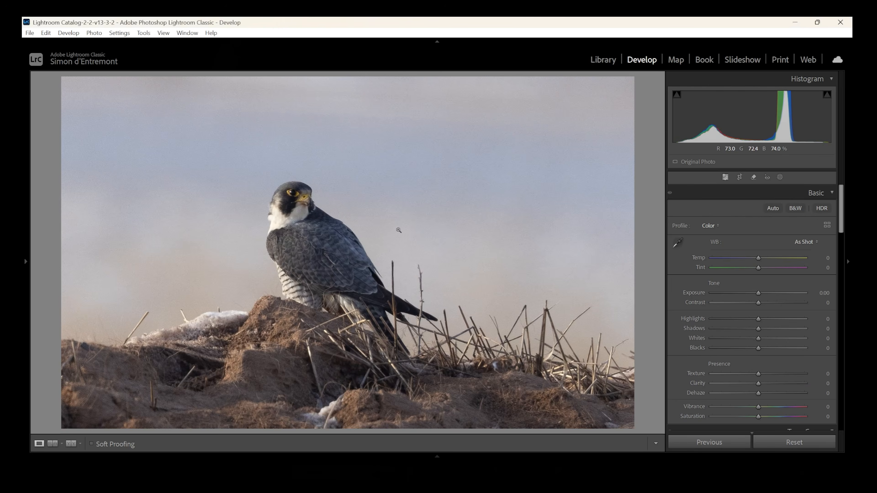
In Lightroom Classic, view the falcon's head close up and set the sharpening Amount to 62
left_click(291, 199)
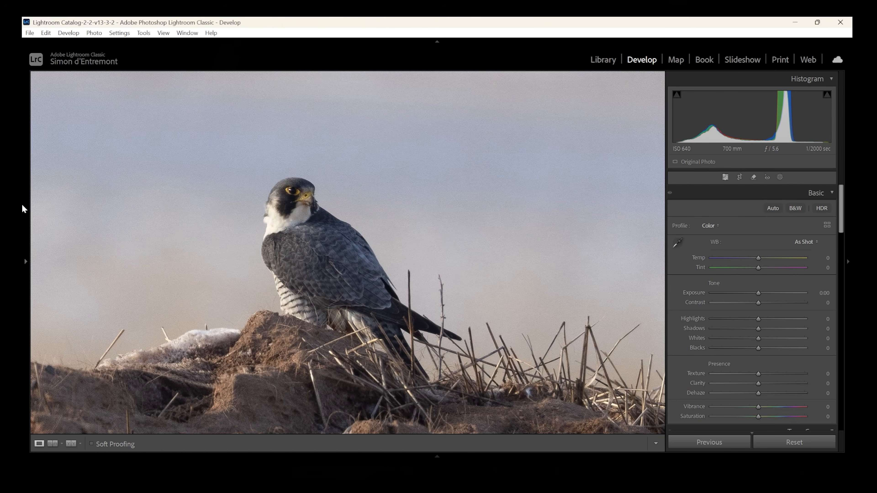
mouse_move(23, 209)
left_click(168, 79)
left_click(136, 173)
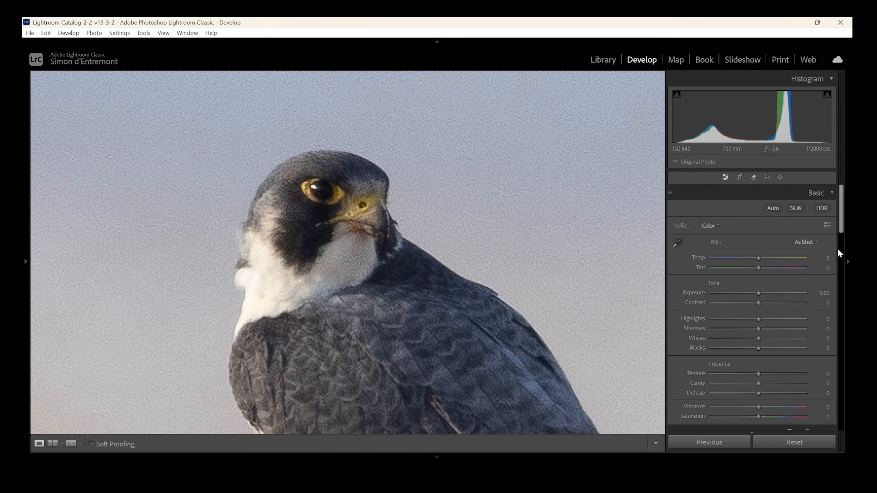
left_click_drag(843, 227, 842, 340)
left_click_drag(728, 332, 752, 336)
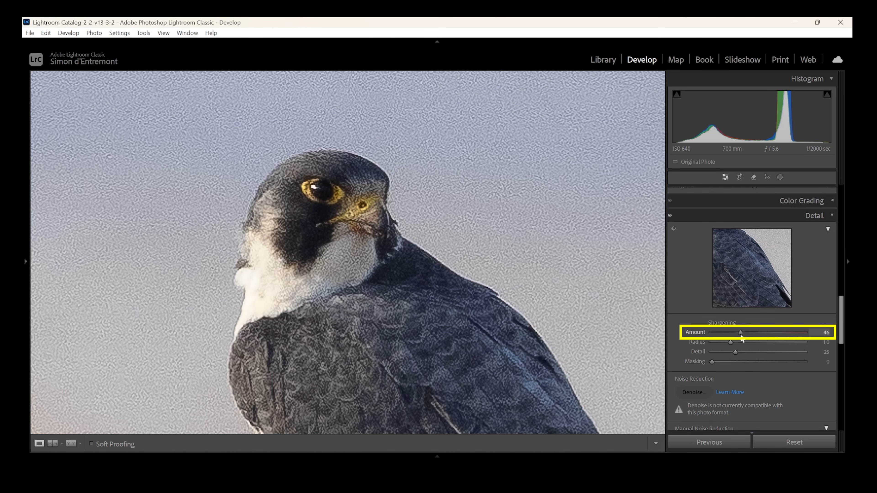
left_click_drag(737, 339, 758, 336)
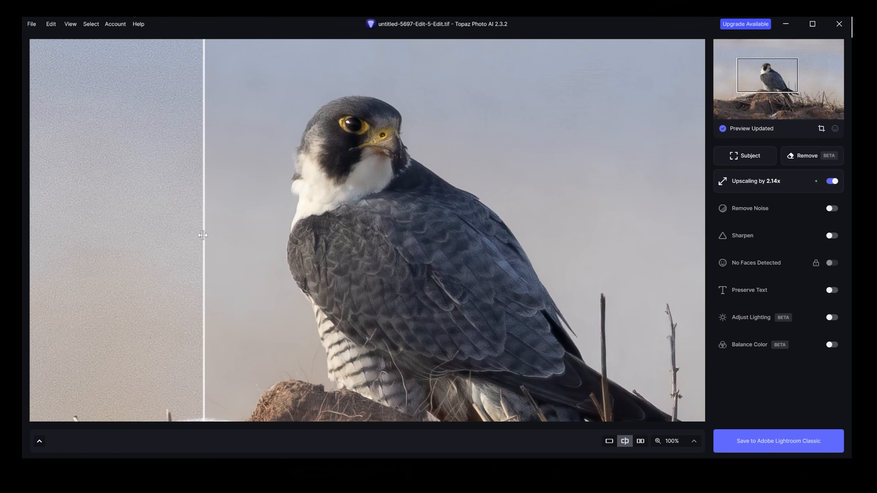
Save the 2.14x upscaled falcon from Topaz Photo AI to Lightroom Classic and inspect the bird close up
left_click_drag(202, 235, 280, 169)
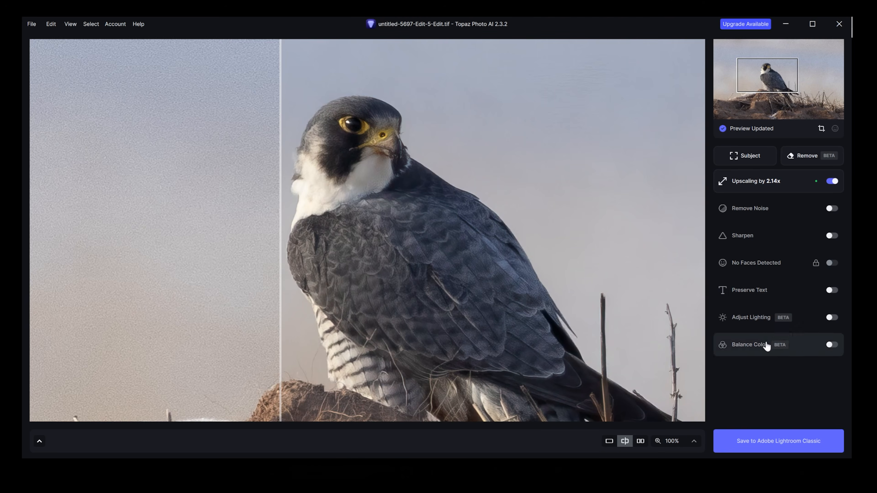
left_click(781, 442)
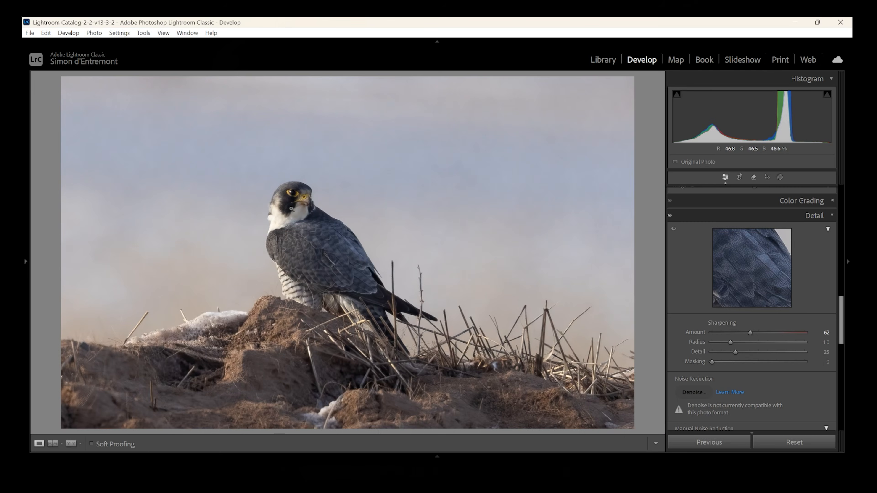
left_click(292, 208)
left_click_drag(427, 266, 408, 235)
left_click_drag(353, 181, 378, 187)
left_click(401, 217)
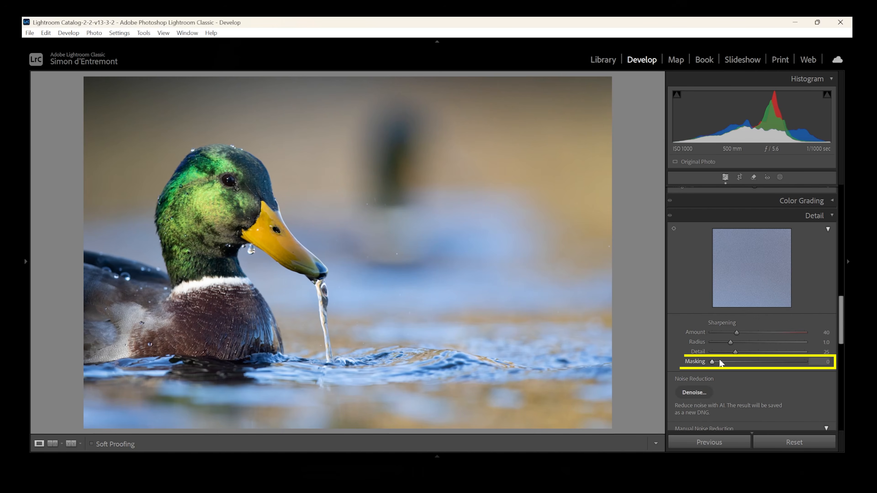
Set the duck photo's sharpening Masking to 53 and view the duck's head close up
left_click_drag(714, 362, 761, 363)
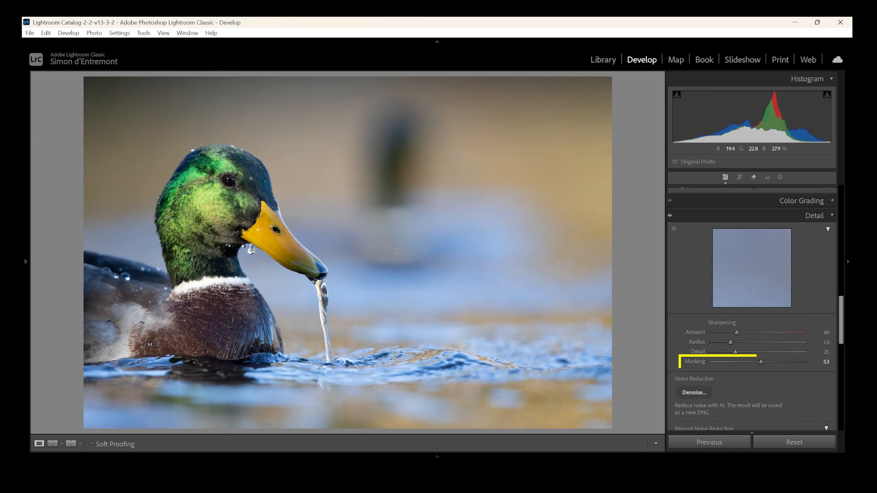
left_click(256, 177)
left_click_drag(252, 181, 412, 190)
Try a sharpening Amount of 52 on the duck photo, view the whole image and lower the Amount to 0
left_click_drag(737, 333, 749, 334)
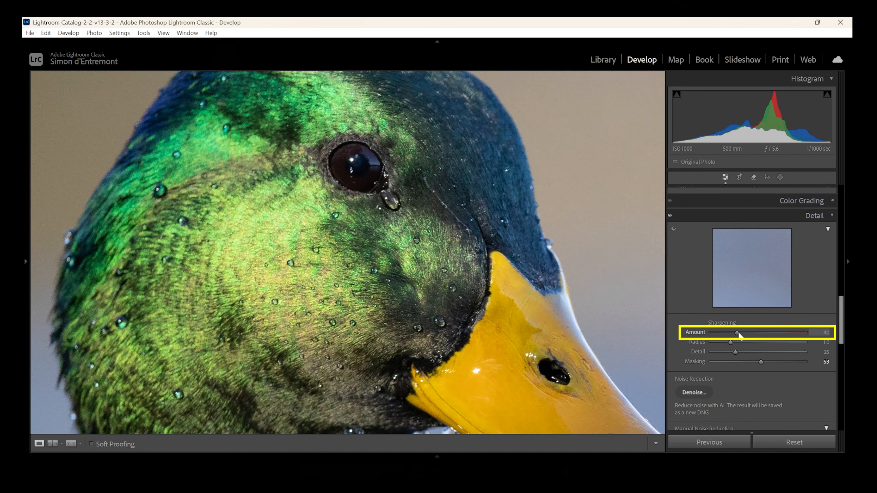
key("z")
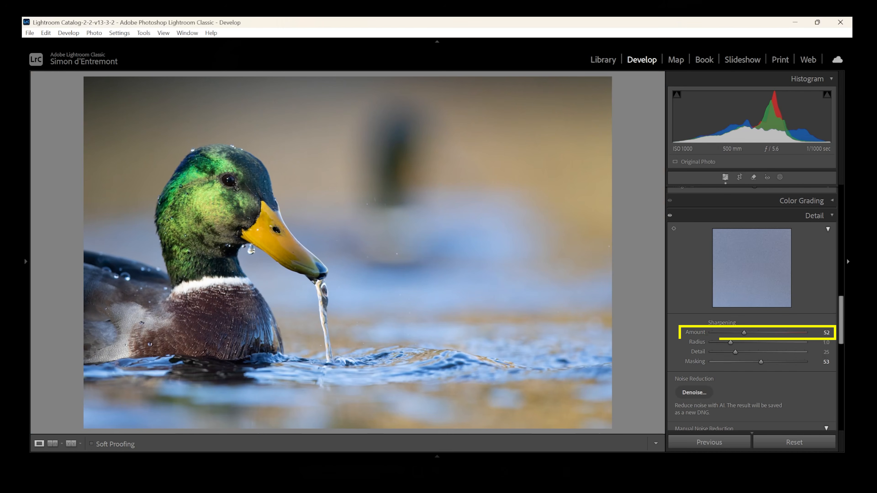
left_click_drag(745, 337, 705, 335)
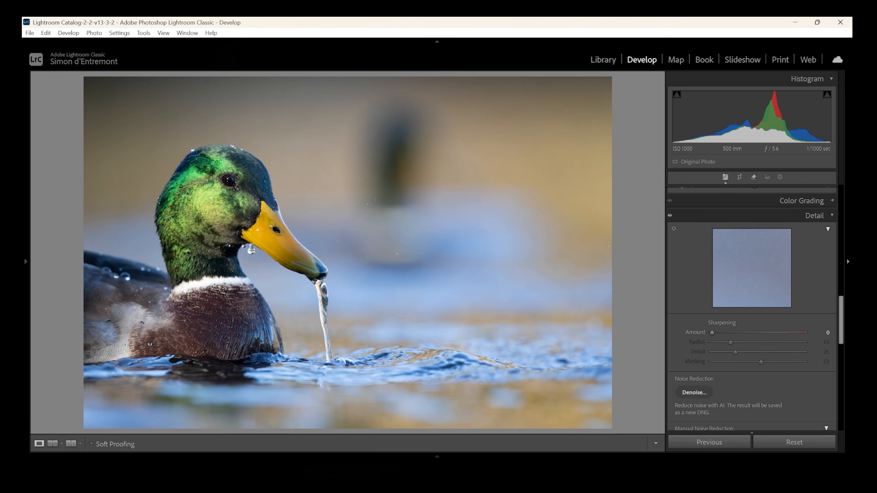
Try a strong Texture increase on the duck photo, bring Texture back to -1 and test the Clarity adjustment
left_click_drag(842, 308, 846, 212)
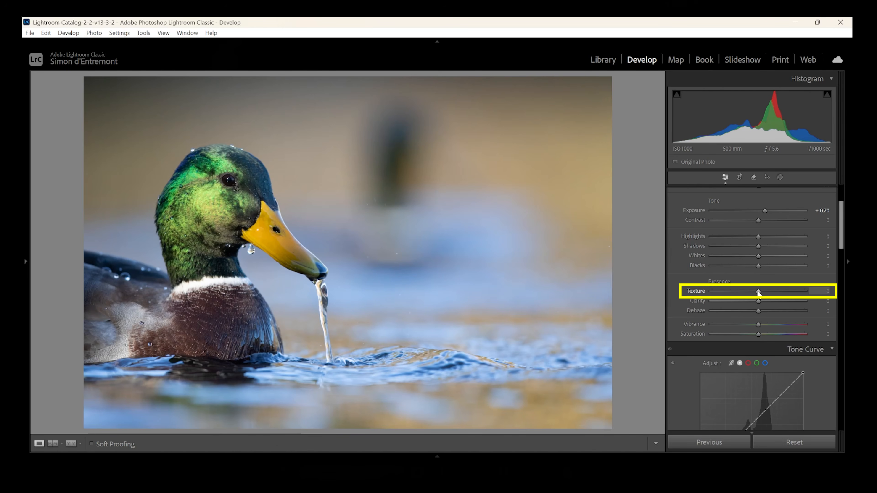
left_click_drag(758, 292, 822, 303)
mouse_move(767, 305)
left_mouse_down()
mouse_move(761, 300)
mouse_move(794, 303)
mouse_move(756, 297)
left_mouse_up()
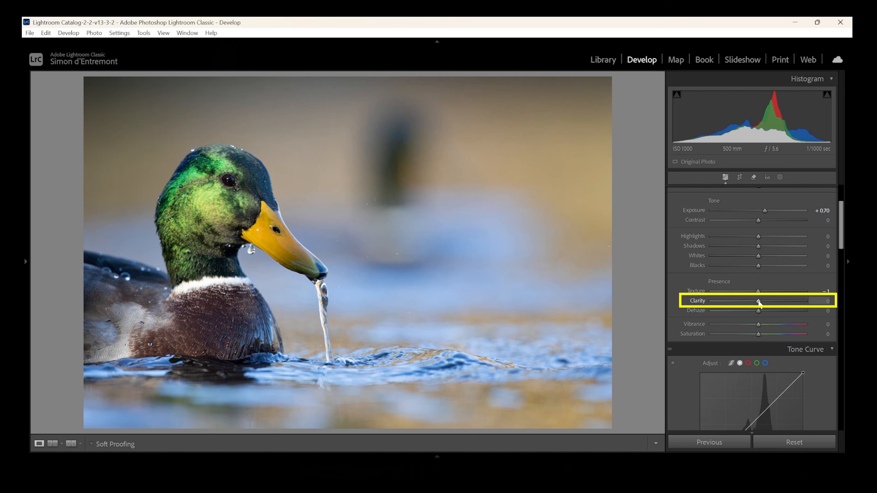
mouse_move(758, 302)
left_mouse_down()
mouse_move(812, 303)
mouse_move(764, 310)
mouse_move(812, 309)
mouse_move(757, 304)
left_mouse_up()
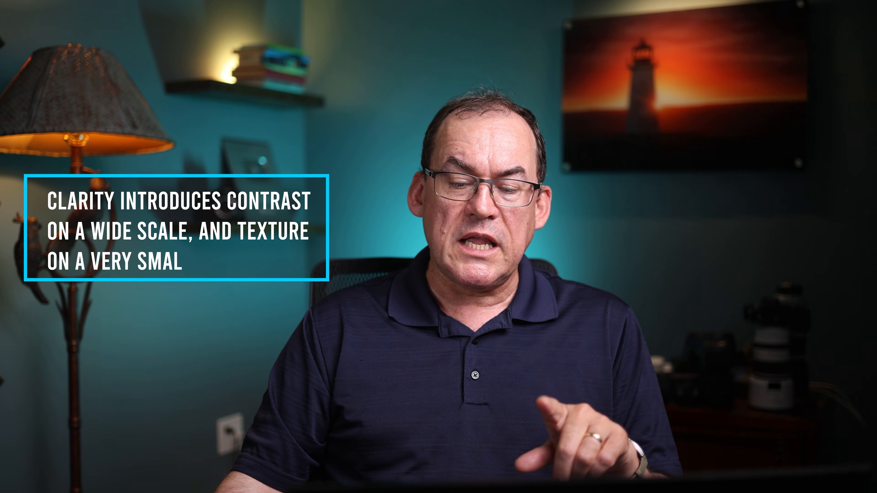